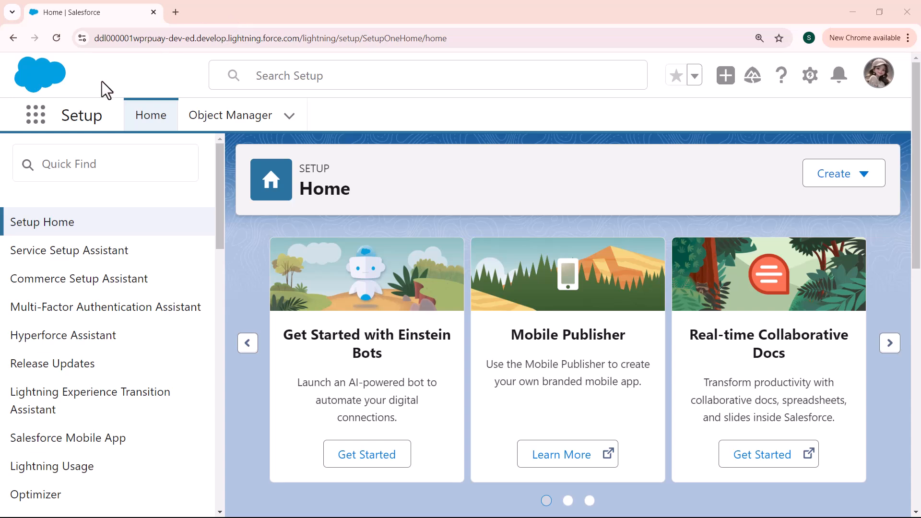
# - Open the Burlington Textiles Corp of America account record from the full list of Accounts items in the App Launcher
pyautogui.click(36, 120)
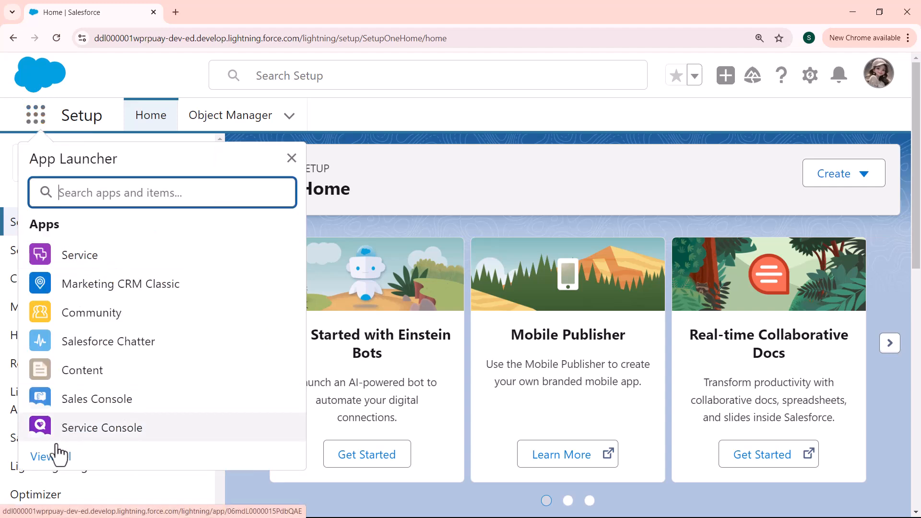
pyautogui.click(55, 456)
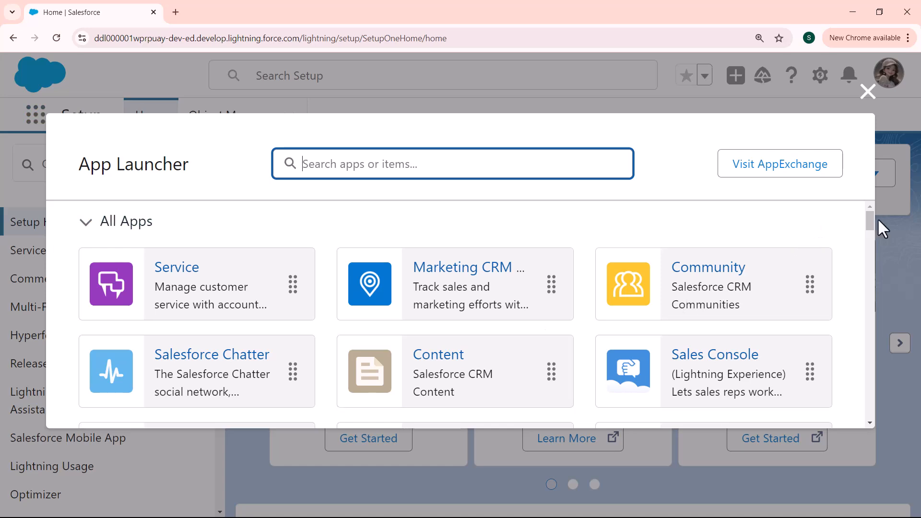
pyautogui.moveTo(867, 222); pyautogui.dragTo(868, 269)
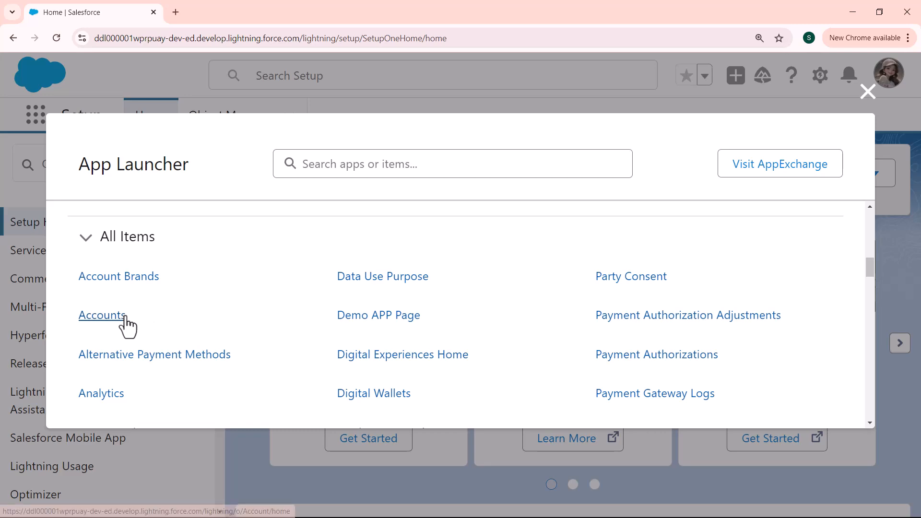
pyautogui.click(101, 319)
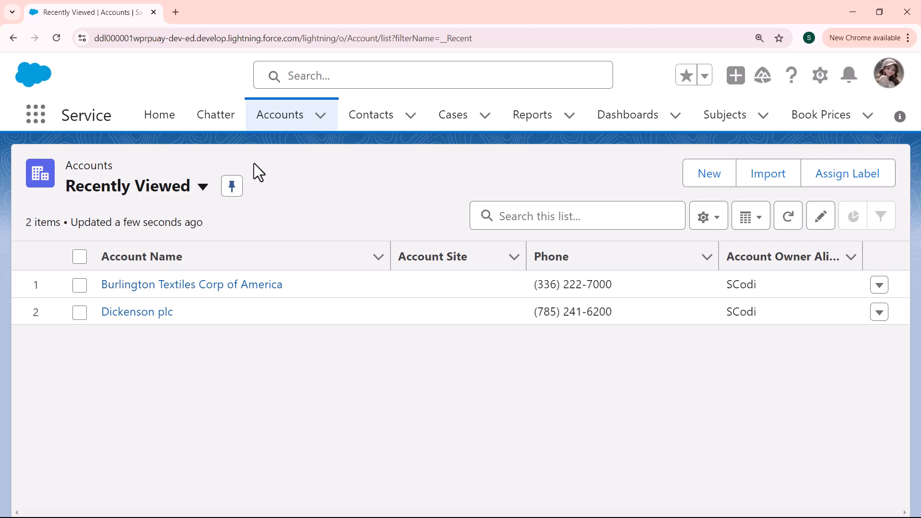
pyautogui.click(195, 288)
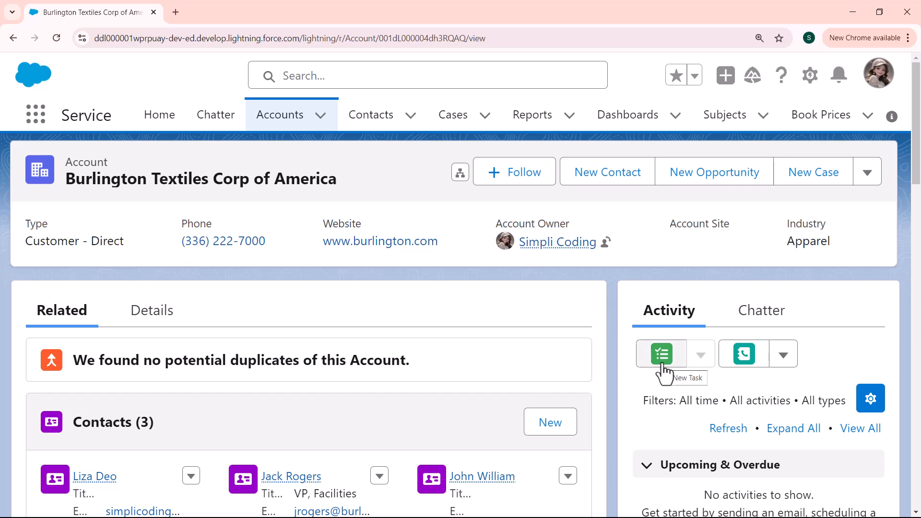
# - Examine the fields of the account's existing Log a Call form, and close it without saving
pyautogui.click(745, 355)
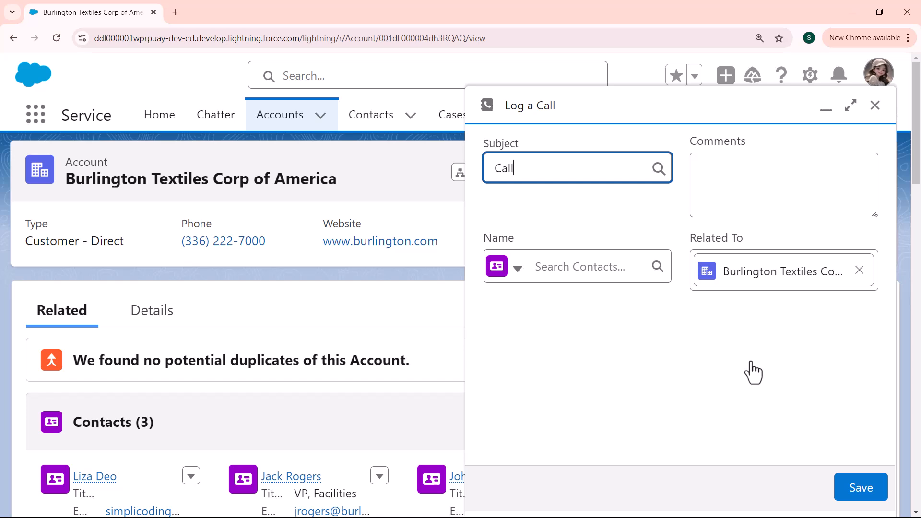
pyautogui.click(230, 24)
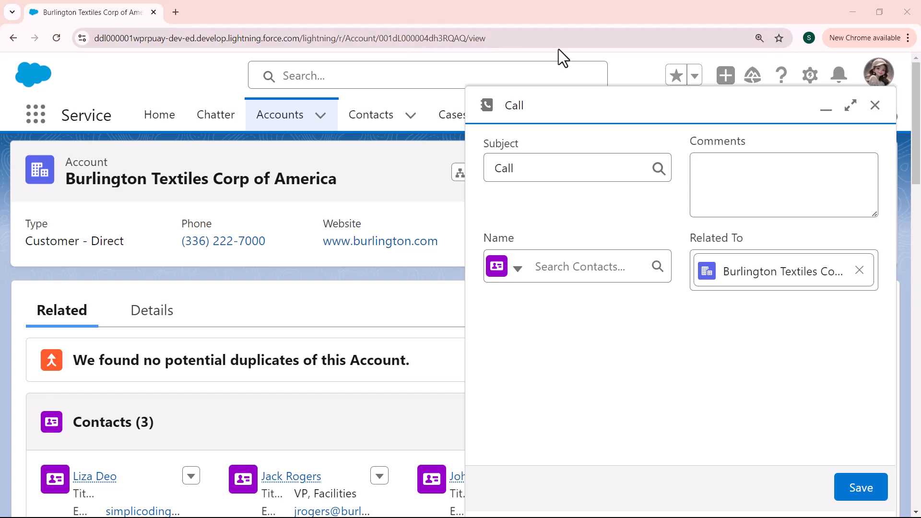
pyautogui.click(885, 102)
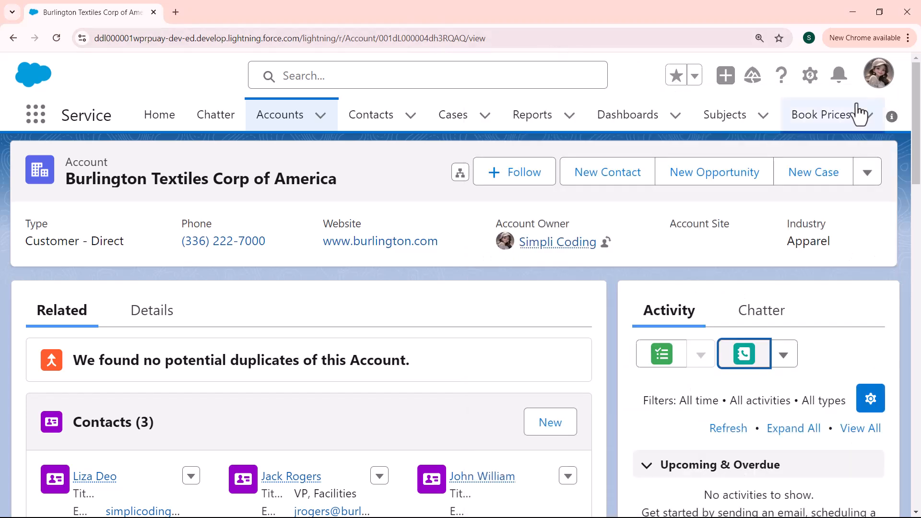
# - Go to the Account object's Buttons, Links, and Actions in the Object Manager of Setup
pyautogui.click(810, 77)
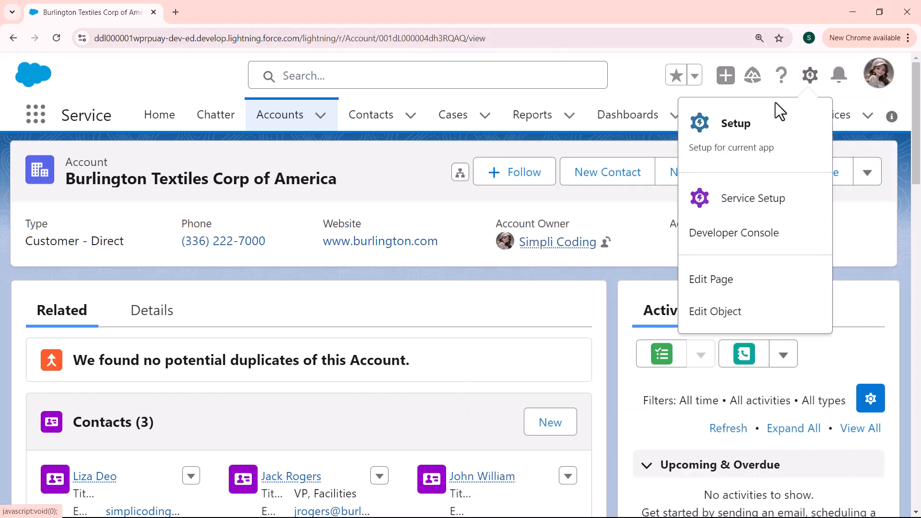
pyautogui.click(731, 129)
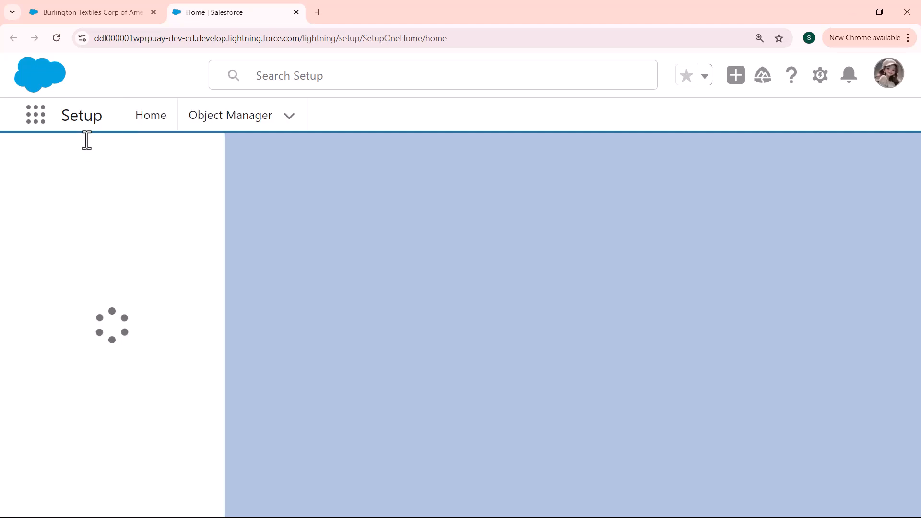
pyautogui.click(237, 120)
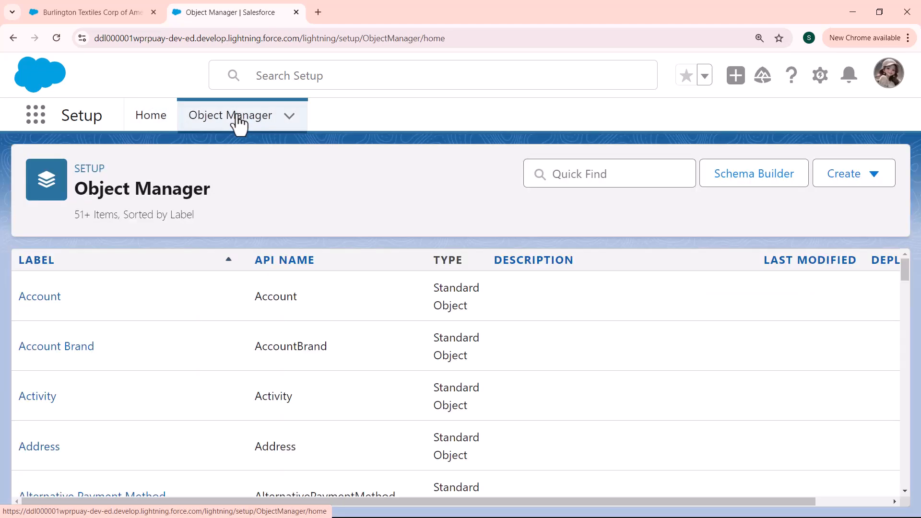
pyautogui.click(40, 297)
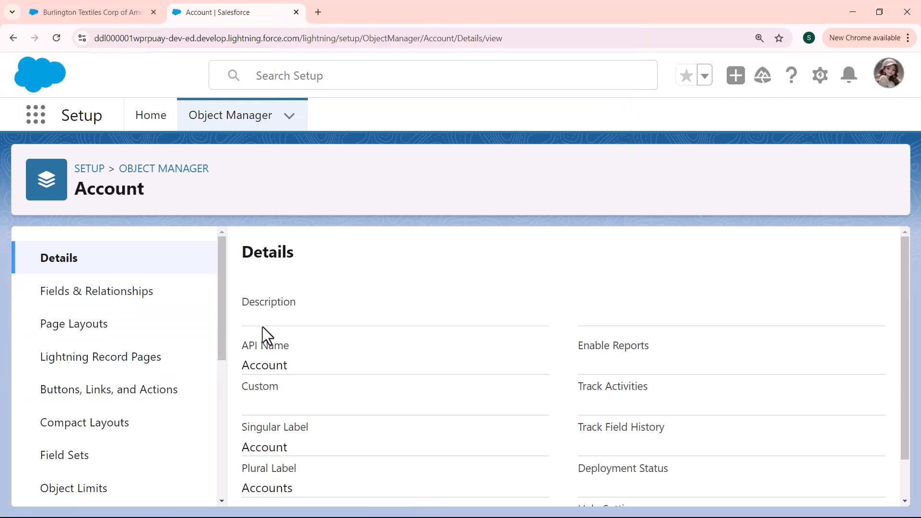
pyautogui.click(126, 399)
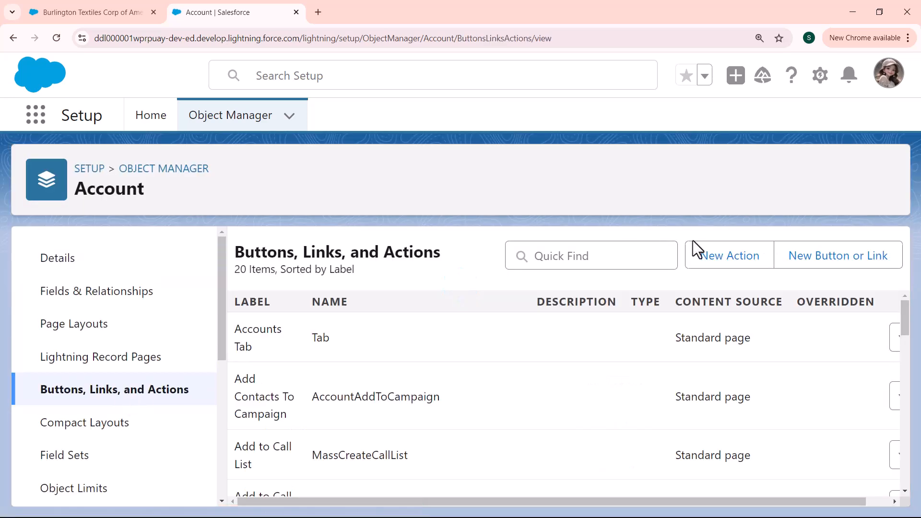
# - Start a new Account action of type Log a Call and label it "Log a account"
pyautogui.click(723, 264)
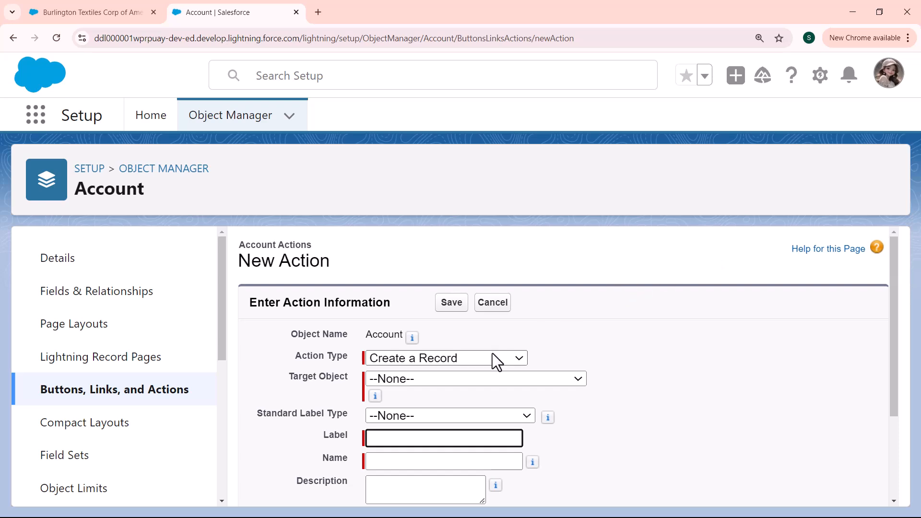
pyautogui.click(467, 359)
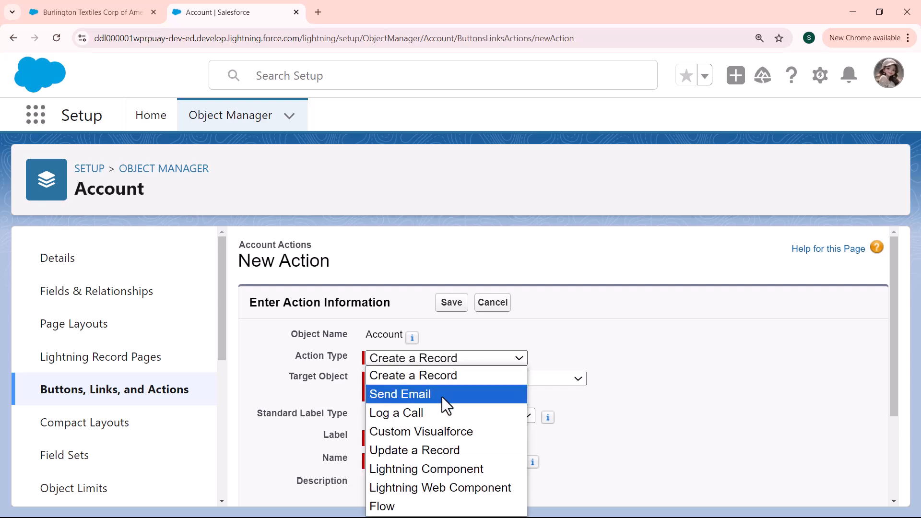
pyautogui.click(435, 411)
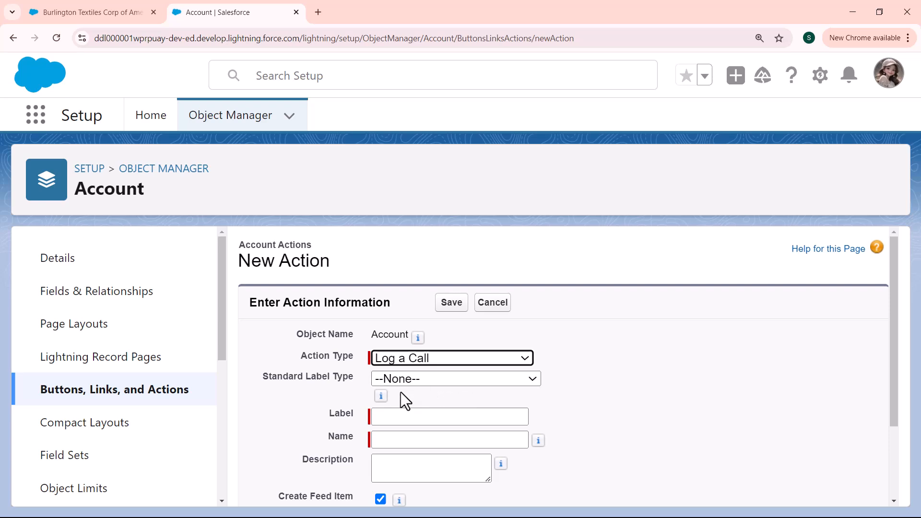
pyautogui.click(417, 414)
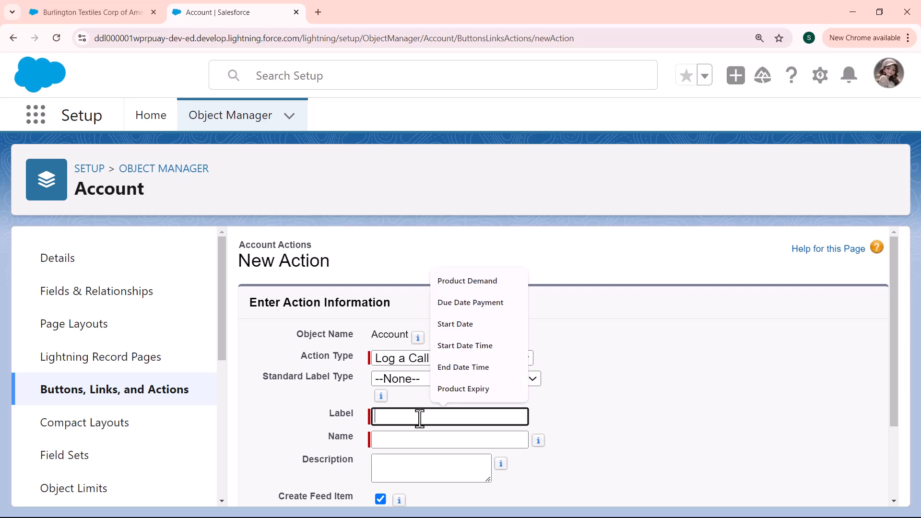
pyautogui.write('Lo')
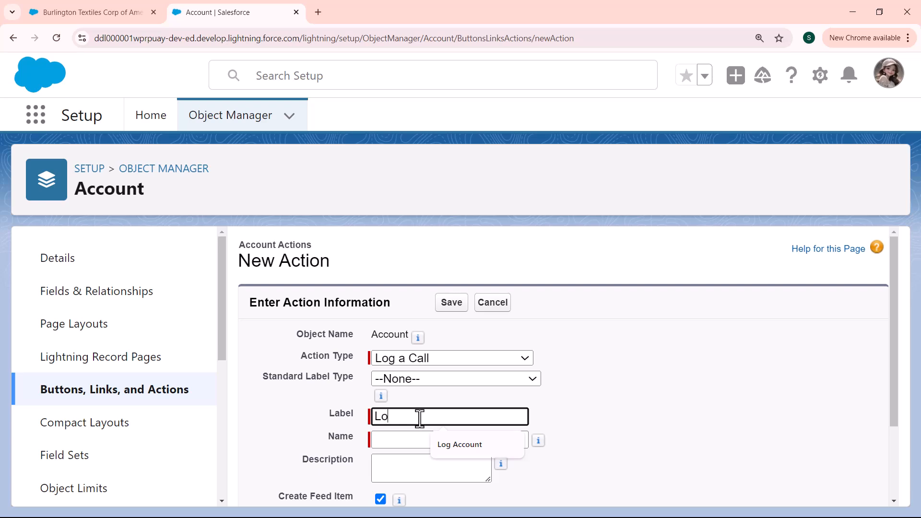
pyautogui.write('g a a')
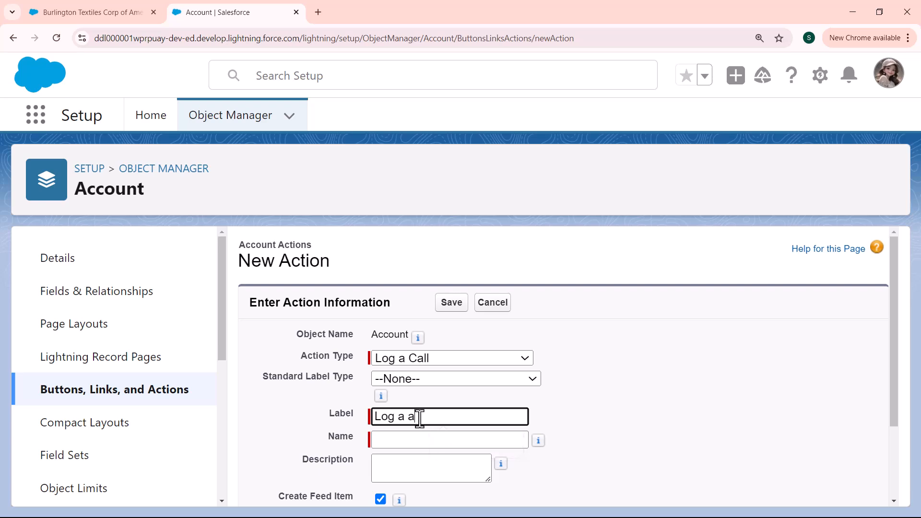
pyautogui.write('ccount')
pyautogui.click(408, 439)
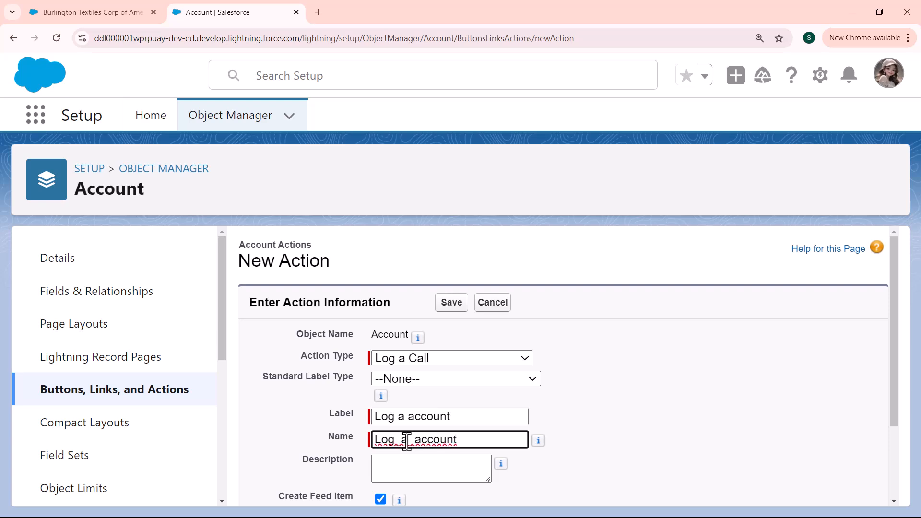
# - Describe the action as "This action is used to Log a Call" and save it
pyautogui.click(405, 474)
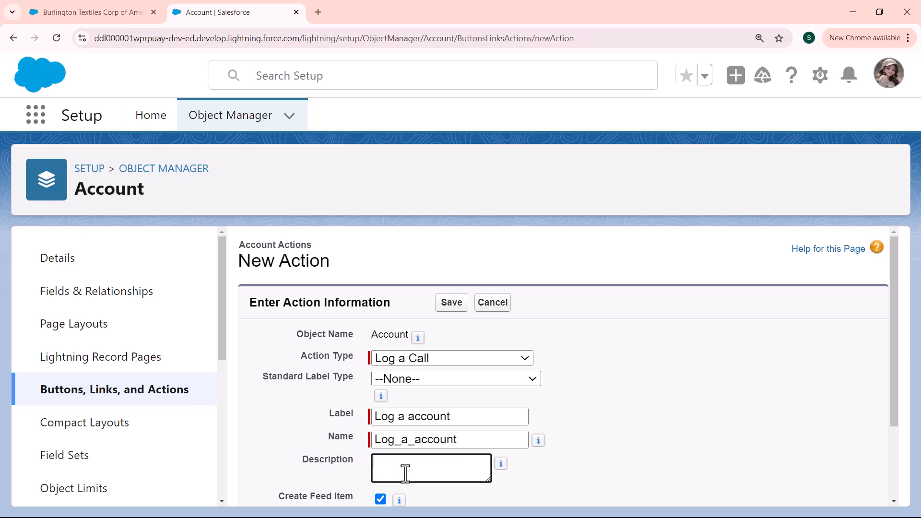
pyautogui.write('This action is used to Log a Call')
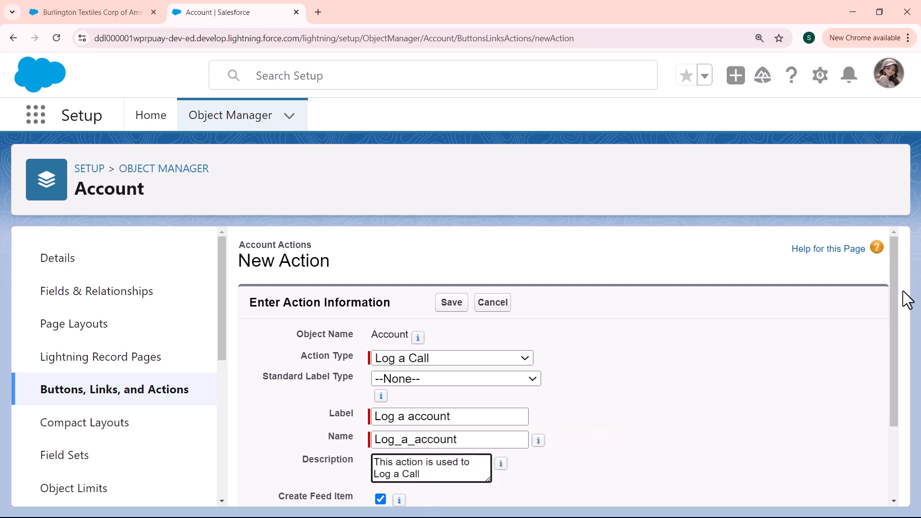
pyautogui.moveTo(892, 289); pyautogui.dragTo(899, 367)
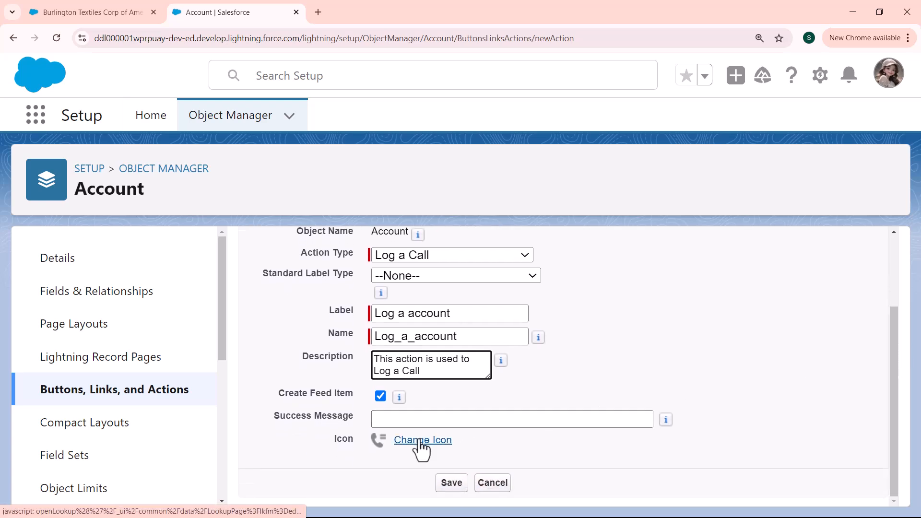
pyautogui.click(456, 483)
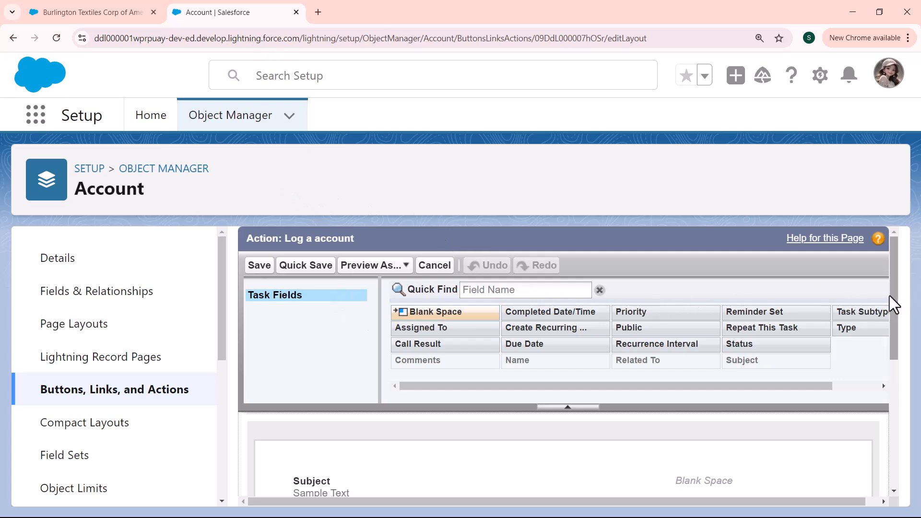
# - Add the Status field below Comments in the action's layout, move Related To directly below Status, and save the layout
pyautogui.moveTo(896, 300); pyautogui.dragTo(888, 326)
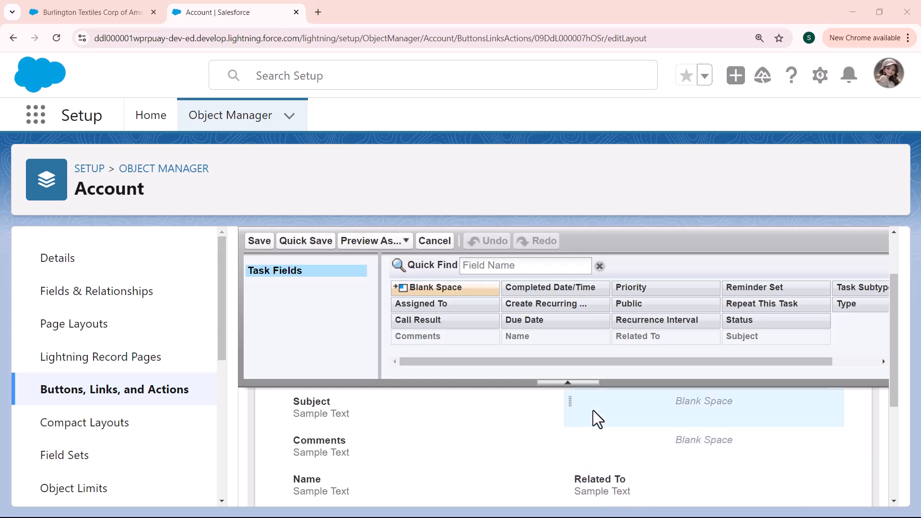
pyautogui.moveTo(740, 318); pyautogui.dragTo(319, 463)
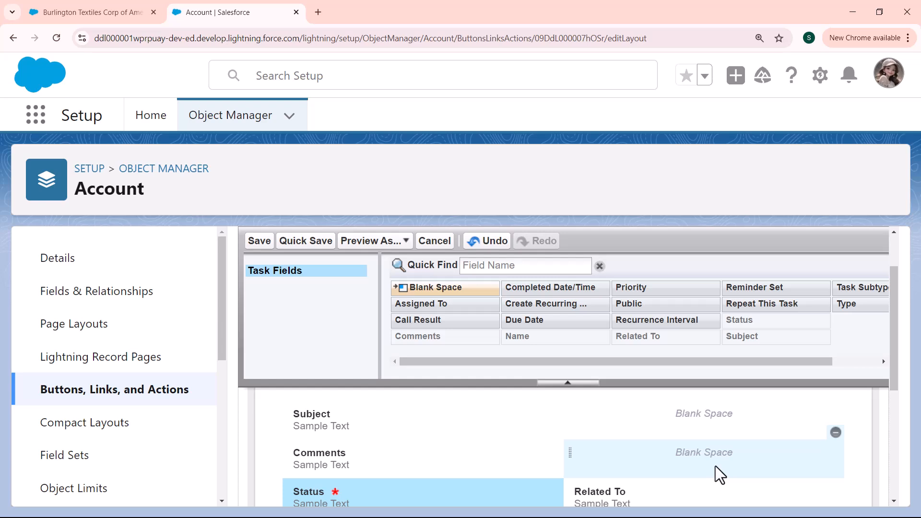
pyautogui.moveTo(895, 379); pyautogui.dragTo(896, 390)
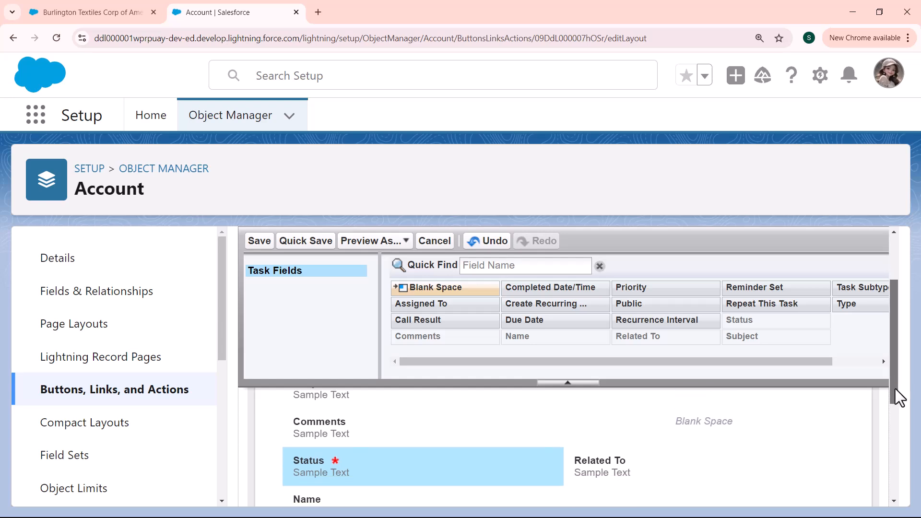
pyautogui.moveTo(590, 460); pyautogui.dragTo(307, 465)
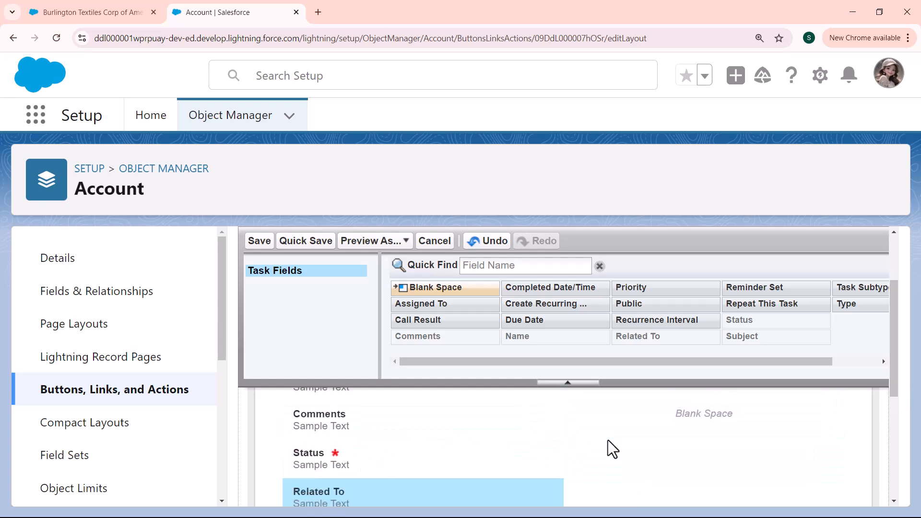
pyautogui.click(259, 242)
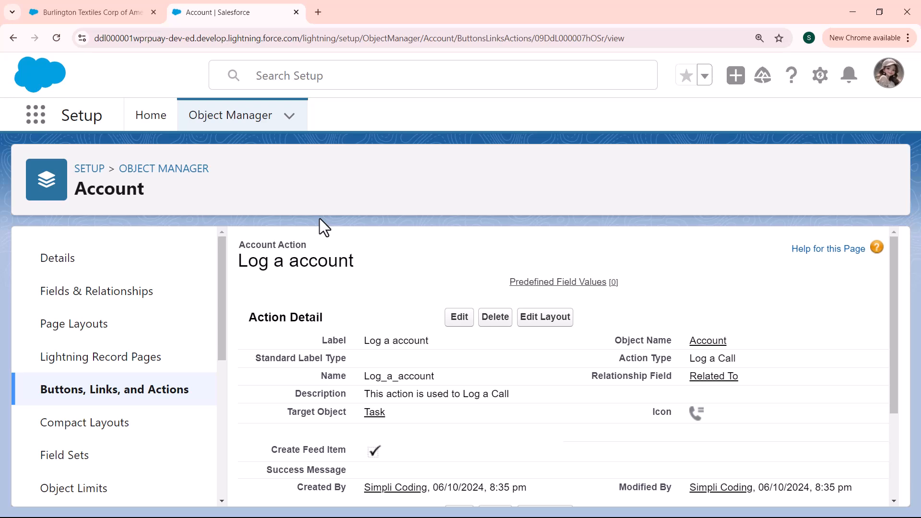
# - In the Account Layout, add the "Log a account" action to the Salesforce Mobile and Lightning Experience Actions, right after New Task
pyautogui.click(89, 326)
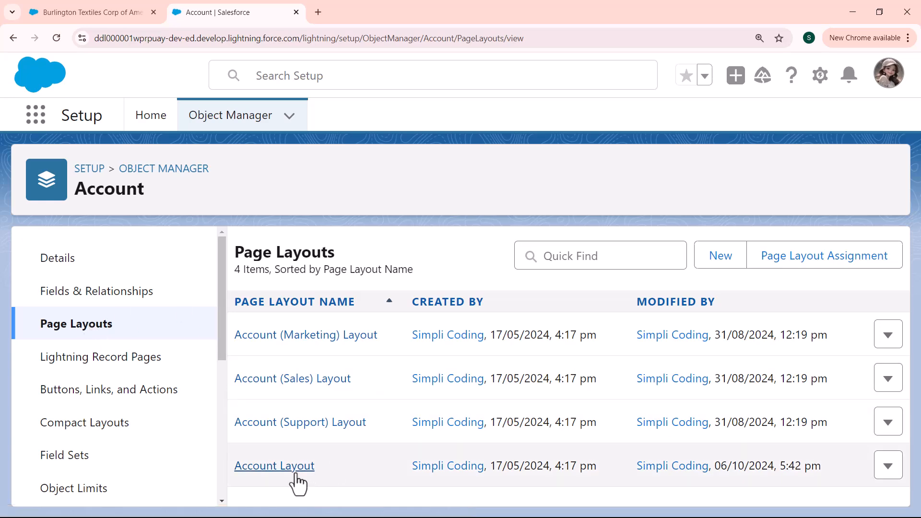
pyautogui.click(274, 466)
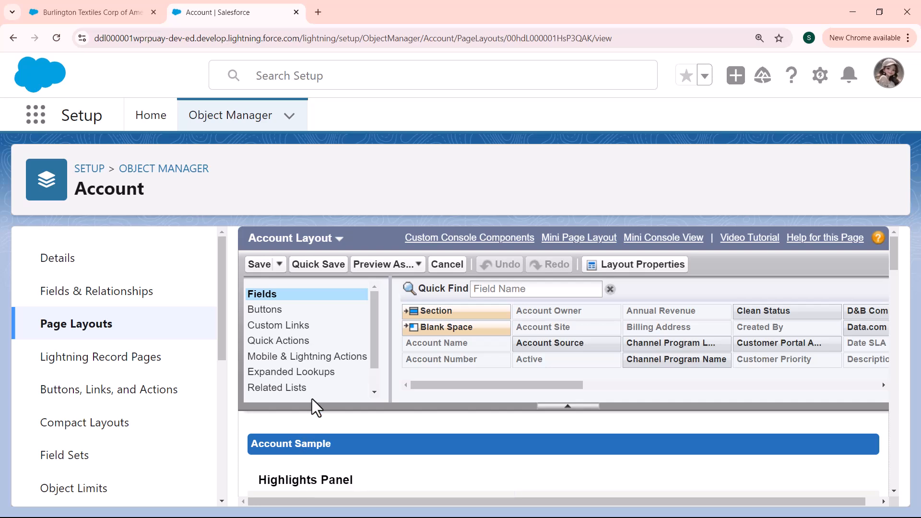
pyautogui.click(308, 365)
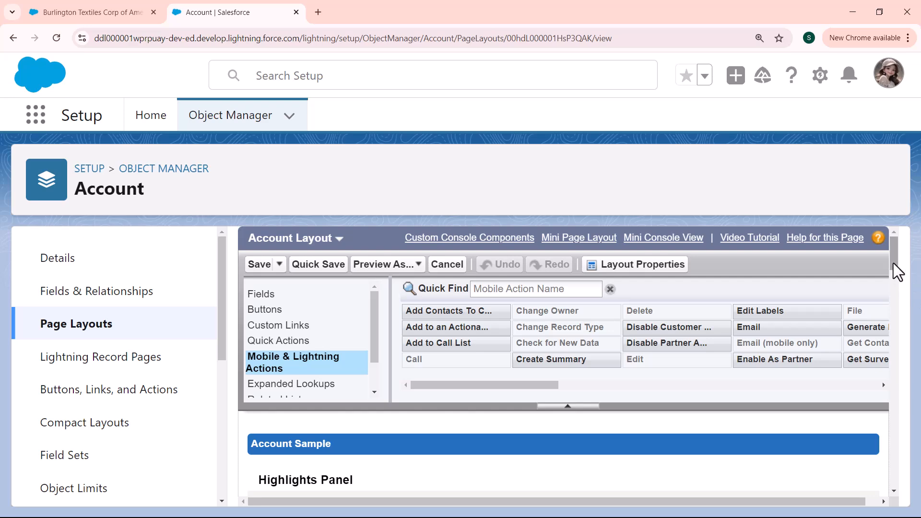
pyautogui.moveTo(894, 262); pyautogui.dragTo(901, 305)
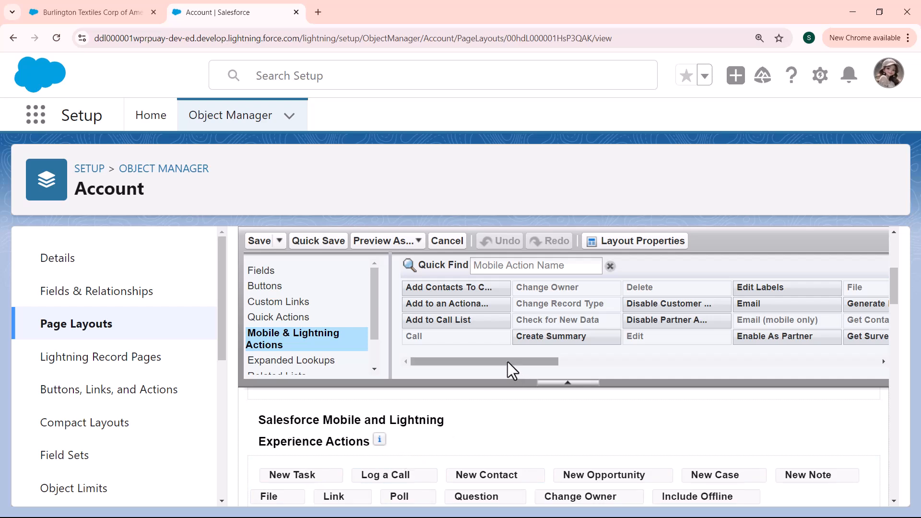
pyautogui.moveTo(512, 367); pyautogui.dragTo(619, 366)
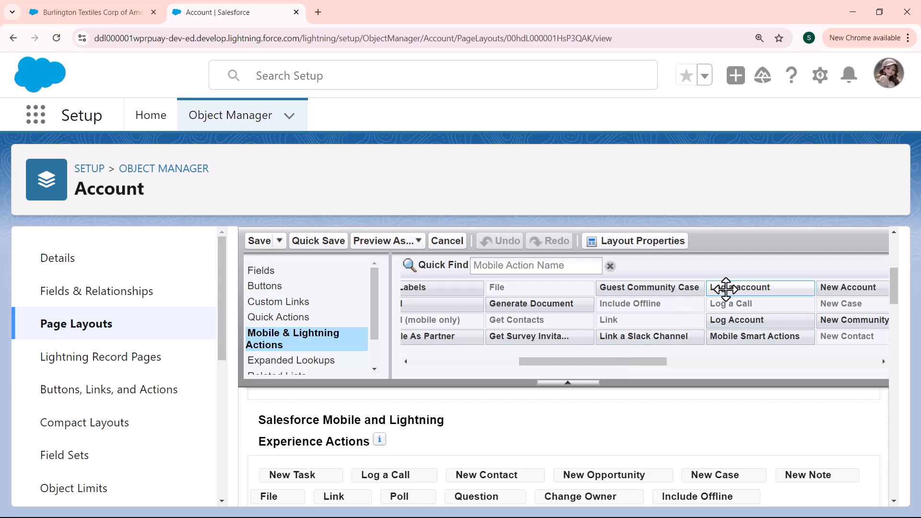
pyautogui.moveTo(726, 289)
pyautogui.mouseDown()
pyautogui.moveTo(528, 460)
pyautogui.moveTo(344, 476)
pyautogui.mouseUp()
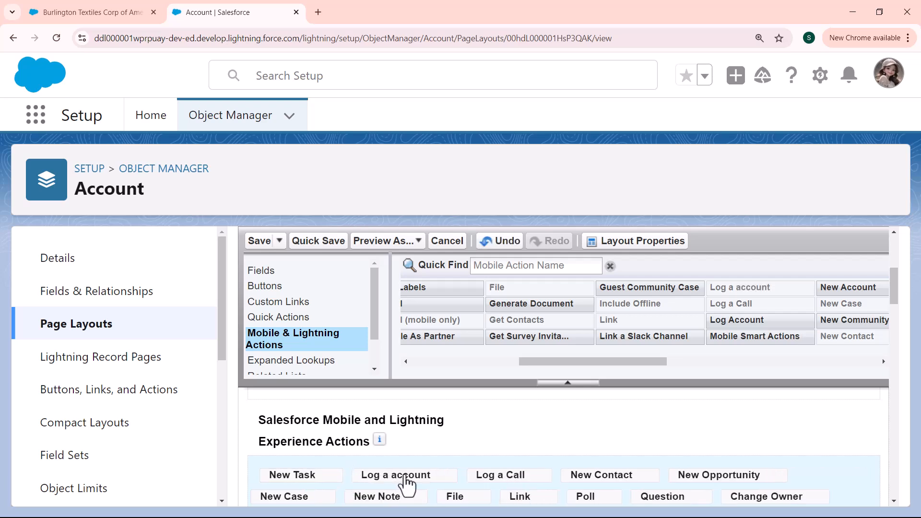
# - Save the Account Layout with its updated Salesforce Mobile and Lightning Experience Actions
pyautogui.click(259, 240)
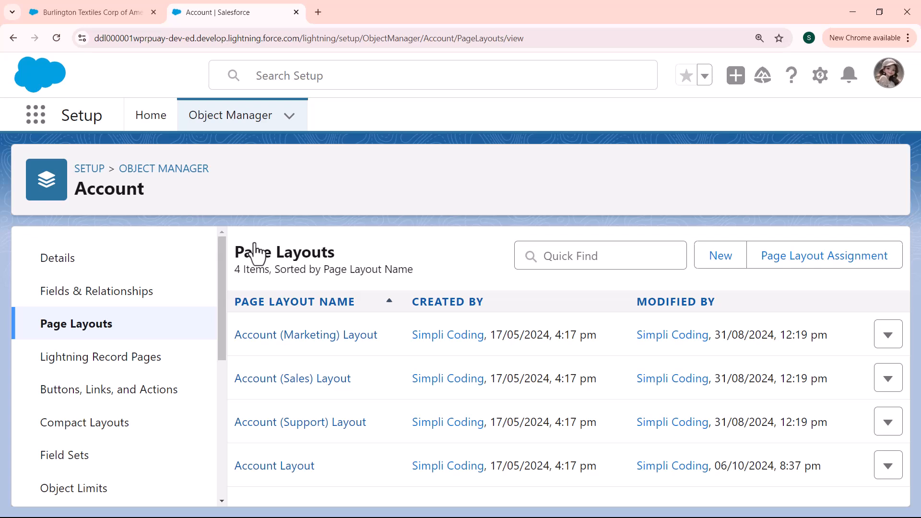
# - Go to the Accounts list among all app items and open the Burlington Textiles Corp of America record
pyautogui.click(35, 123)
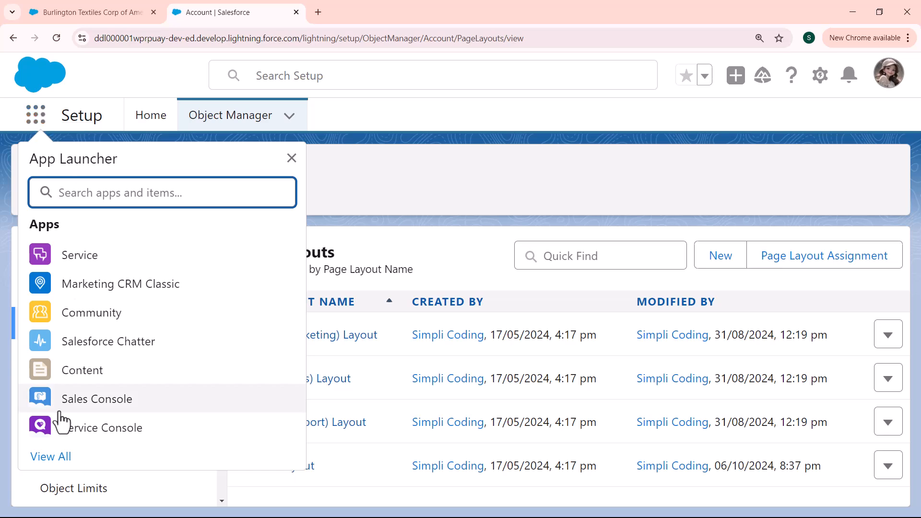
pyautogui.click(48, 457)
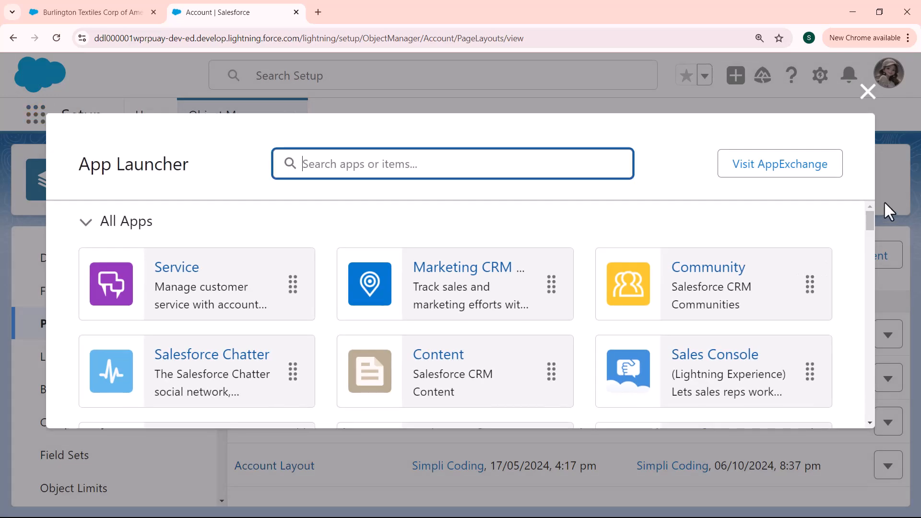
pyautogui.moveTo(871, 218); pyautogui.dragTo(865, 267)
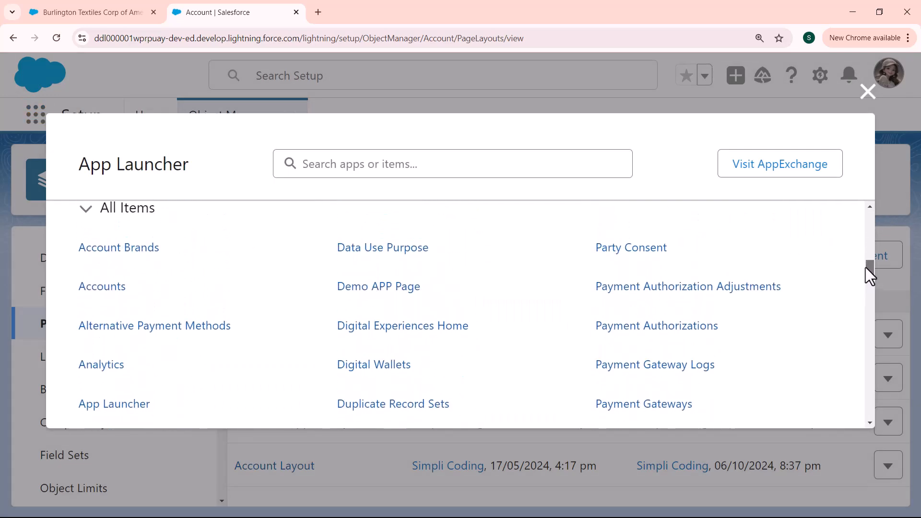
pyautogui.click(96, 287)
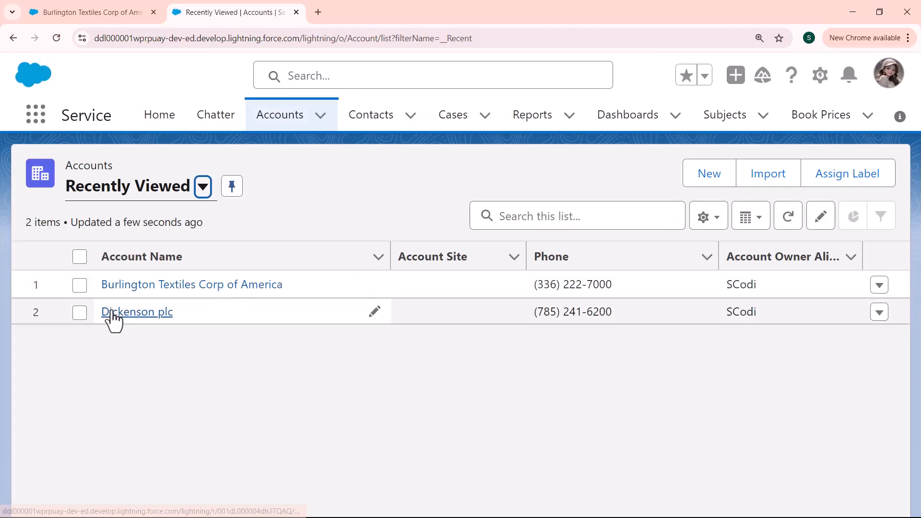
pyautogui.click(133, 289)
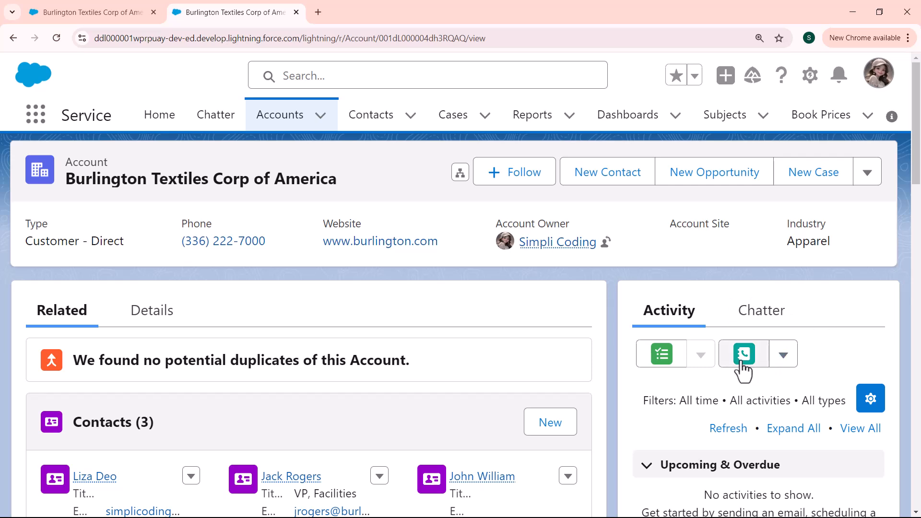
# - Open the "Log a account" action from the account's Activity area, review the order of its form fields, and close the form without saving
pyautogui.moveTo(916, 174); pyautogui.dragTo(917, 193)
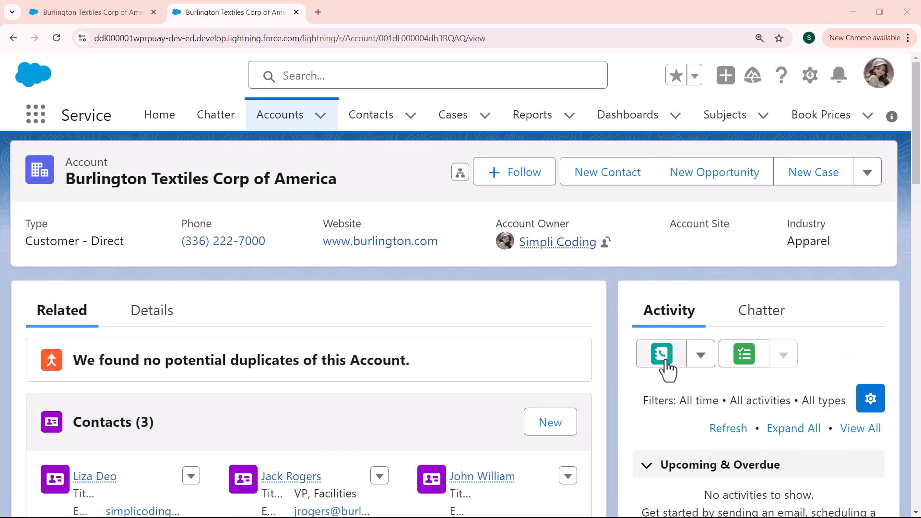
pyautogui.click(701, 362)
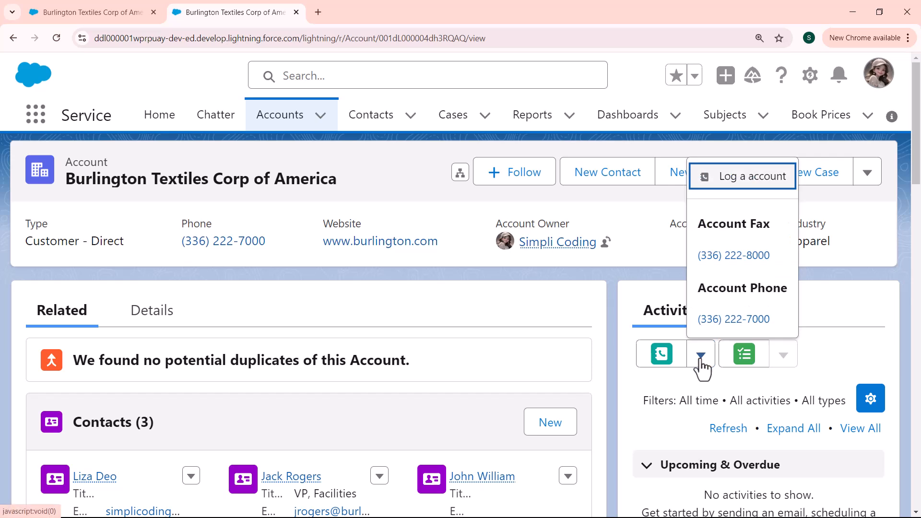
pyautogui.click(718, 178)
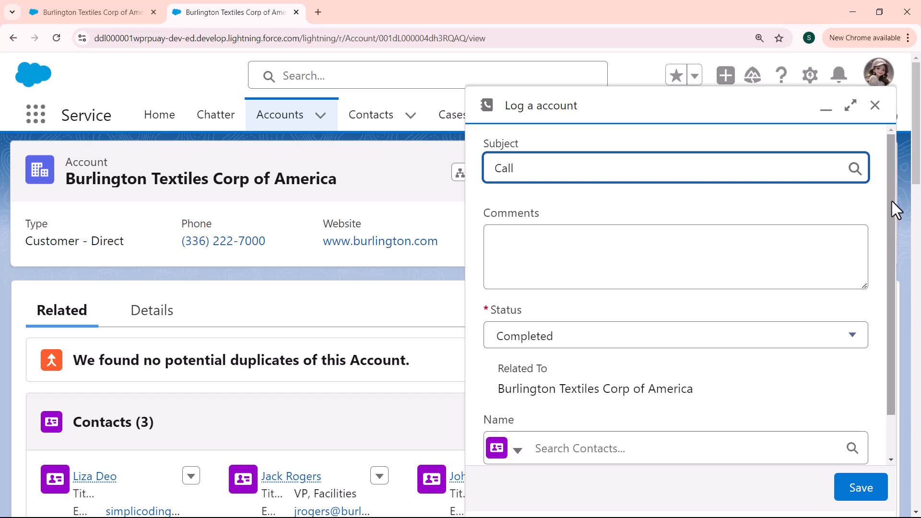
pyautogui.moveTo(892, 200); pyautogui.dragTo(891, 234)
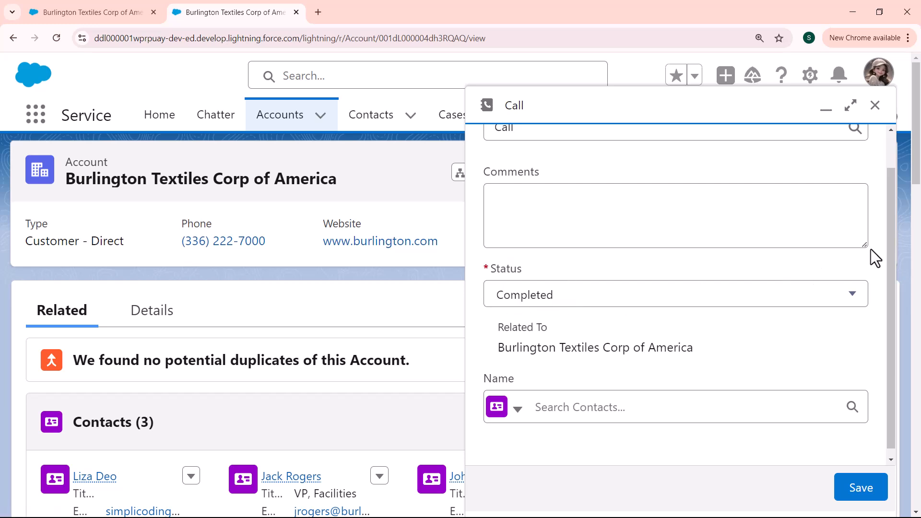
pyautogui.click(876, 105)
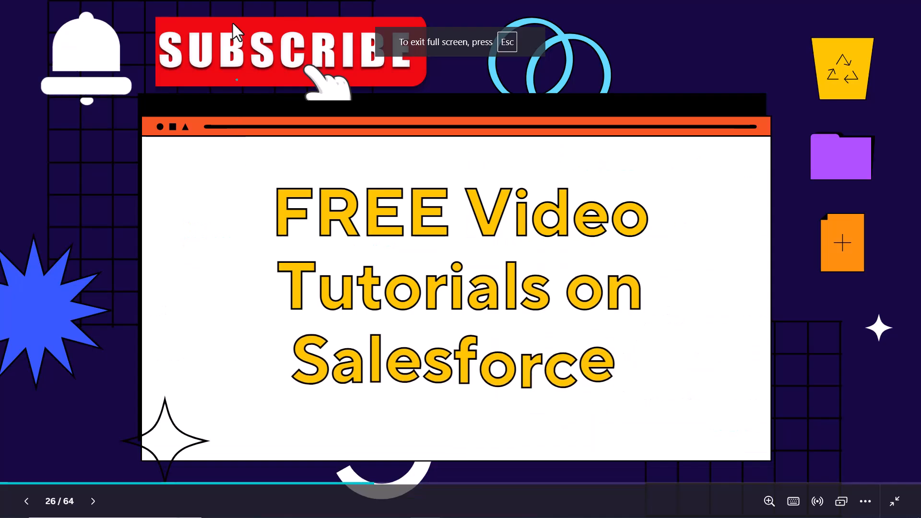